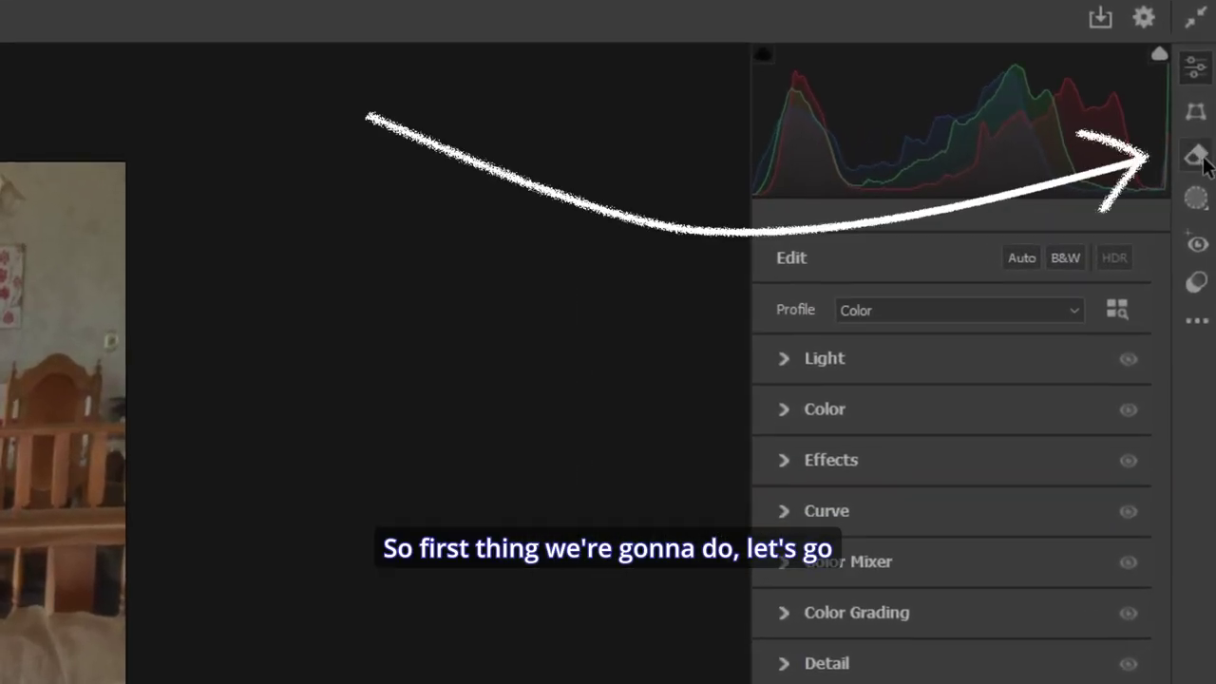
With Generative Remove, mark seven blemishes: two on the forehead, four on the right cheek, one on the left temple
left_click(1198, 158)
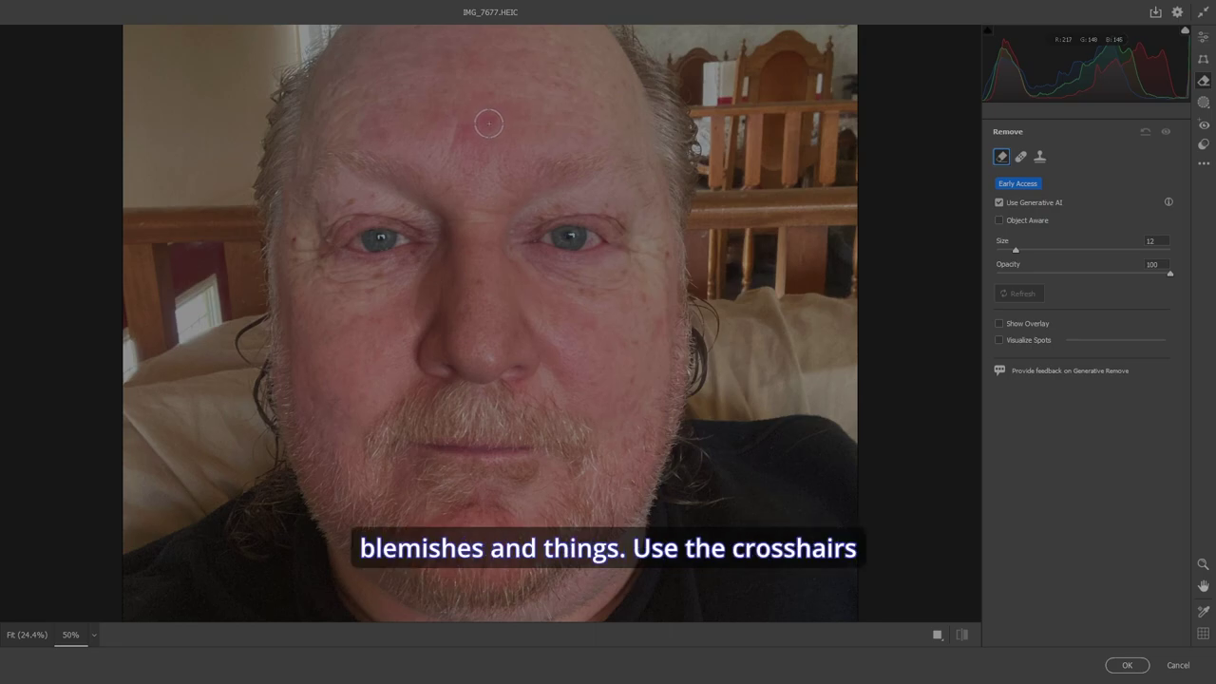
left_click(488, 122)
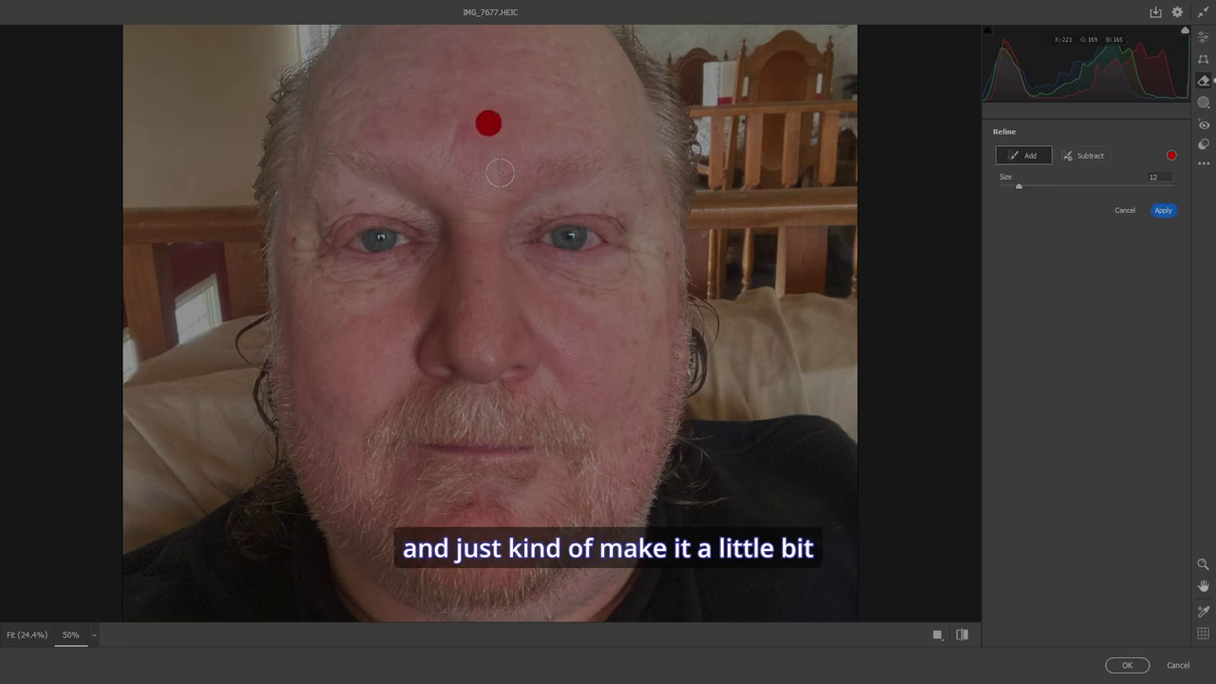
left_click(462, 134)
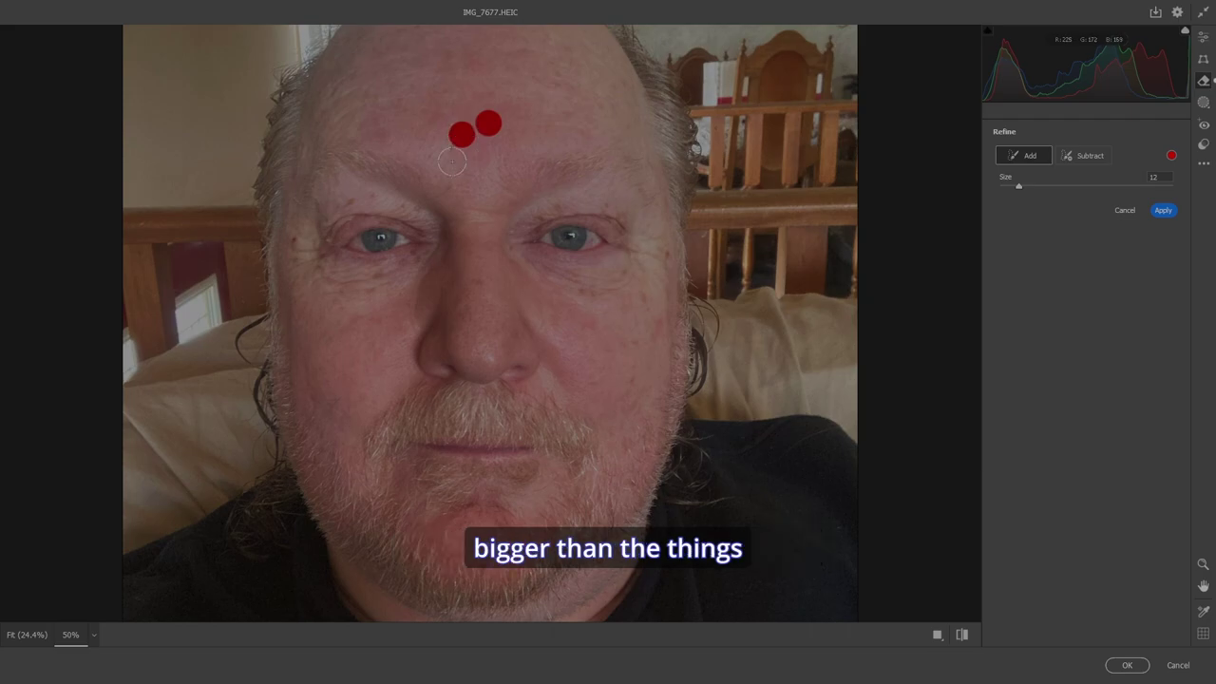
left_click(635, 342)
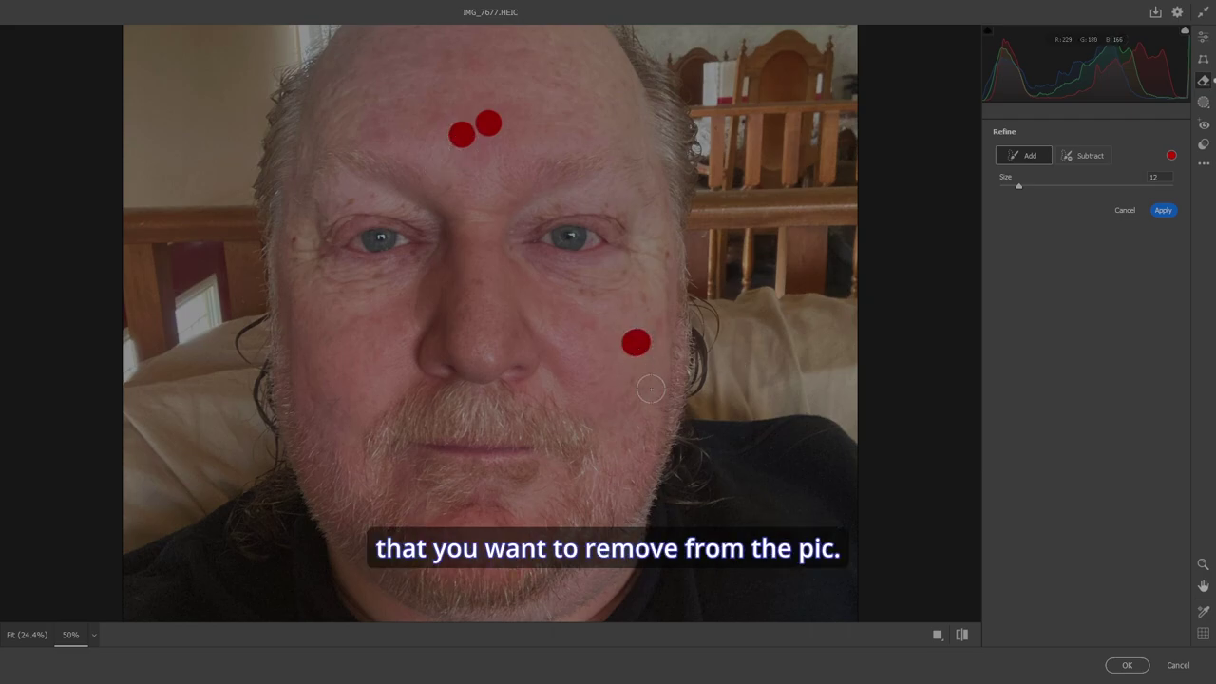
left_click(634, 382)
left_click(625, 409)
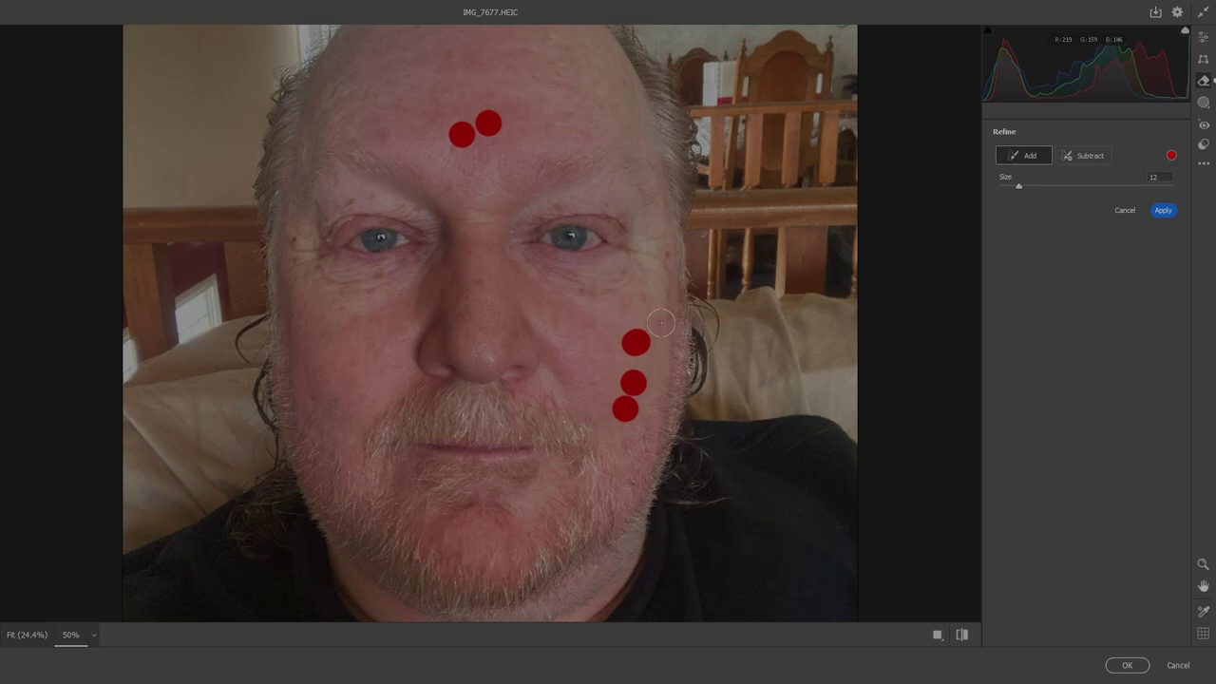
left_click(660, 323)
left_click(292, 239)
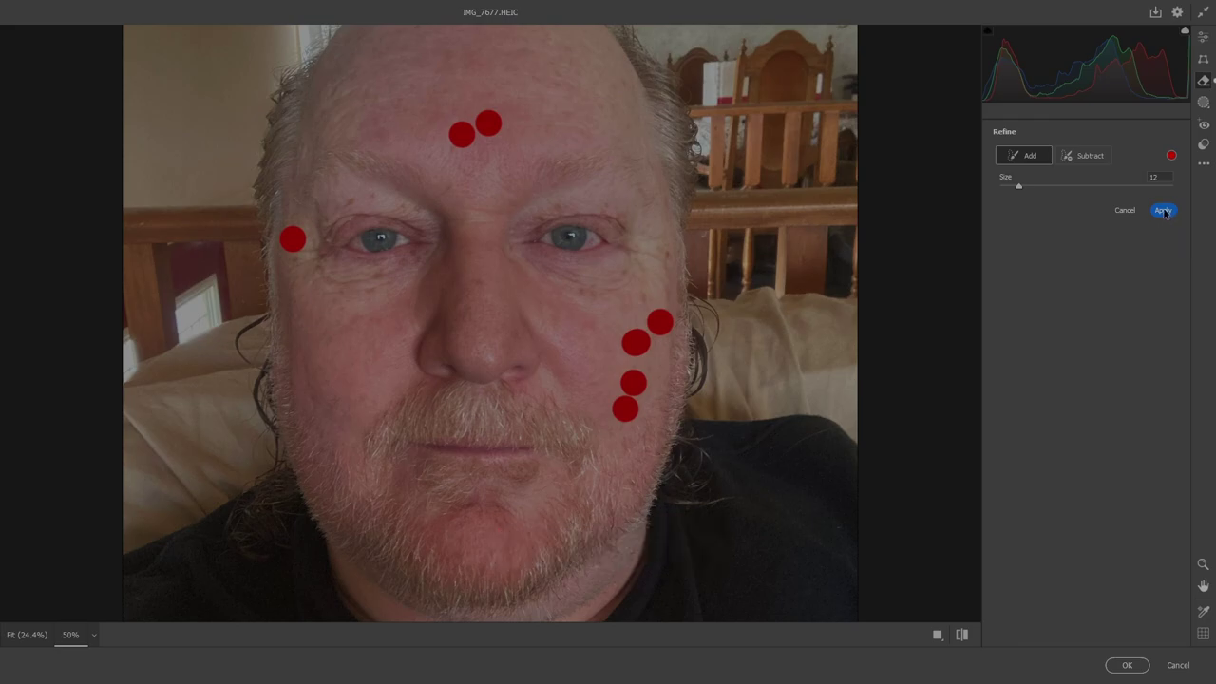
Generate the blemish removal, preview variations 2 and 3, then settle on variation 1 of 3
left_click(1165, 212)
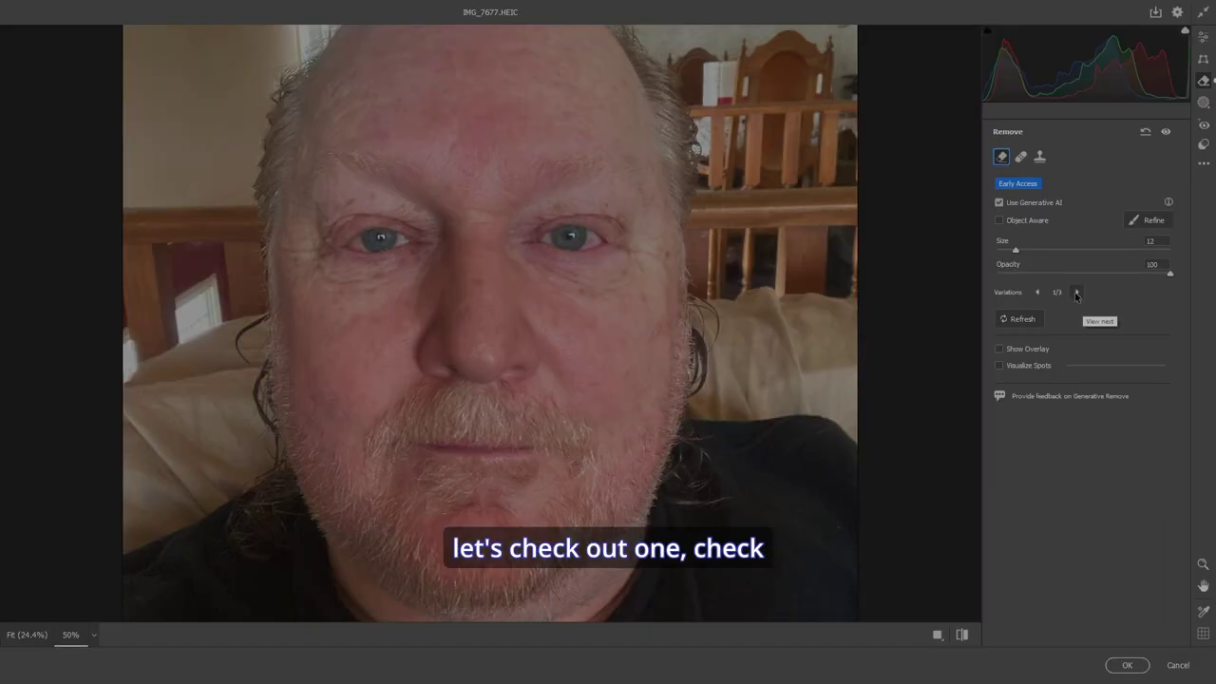
left_click(1075, 294)
left_click(1078, 291)
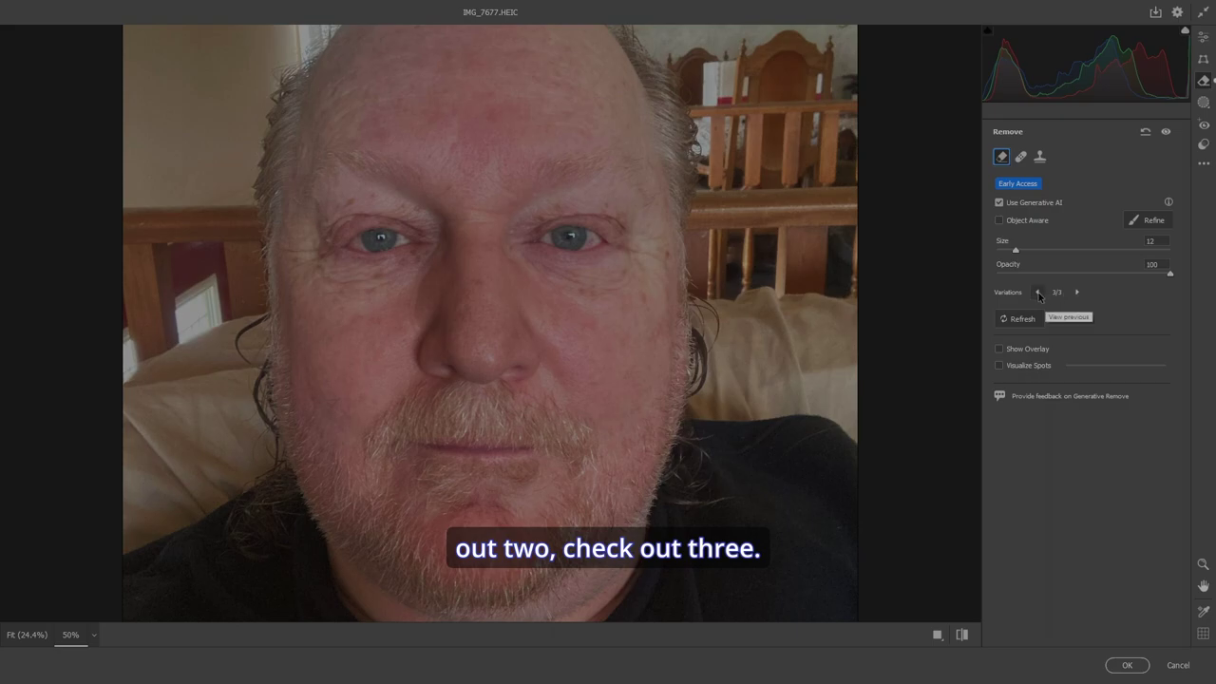
left_click(1036, 294)
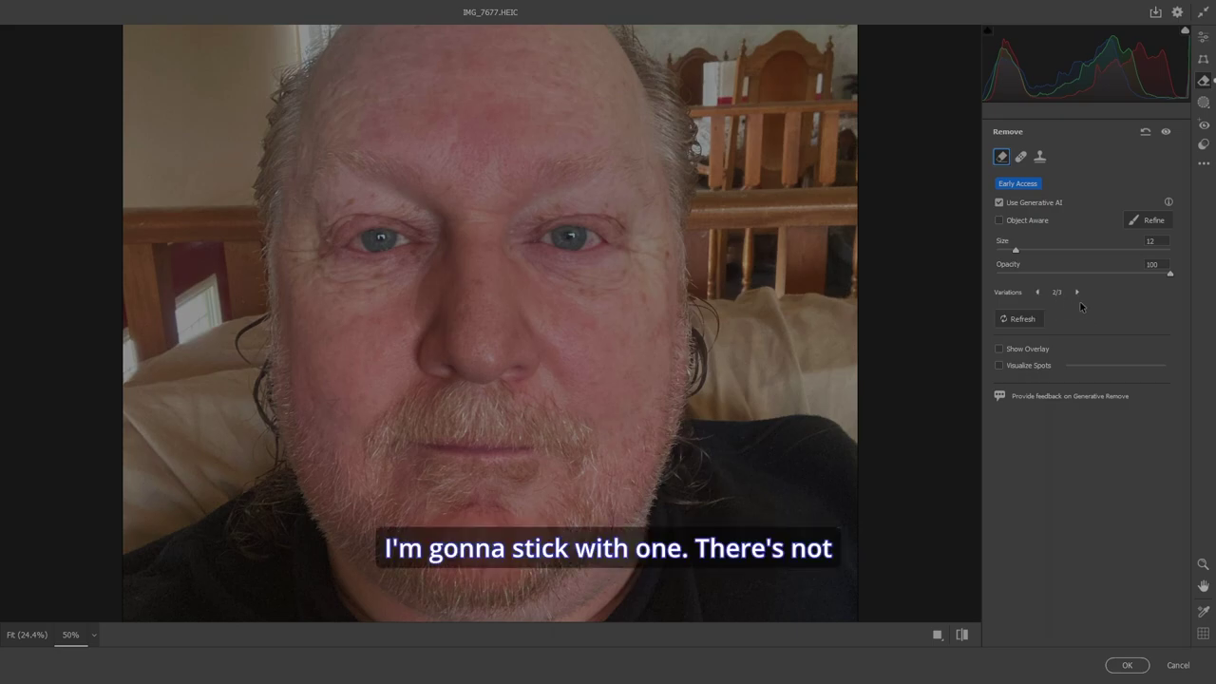
left_click(1036, 293)
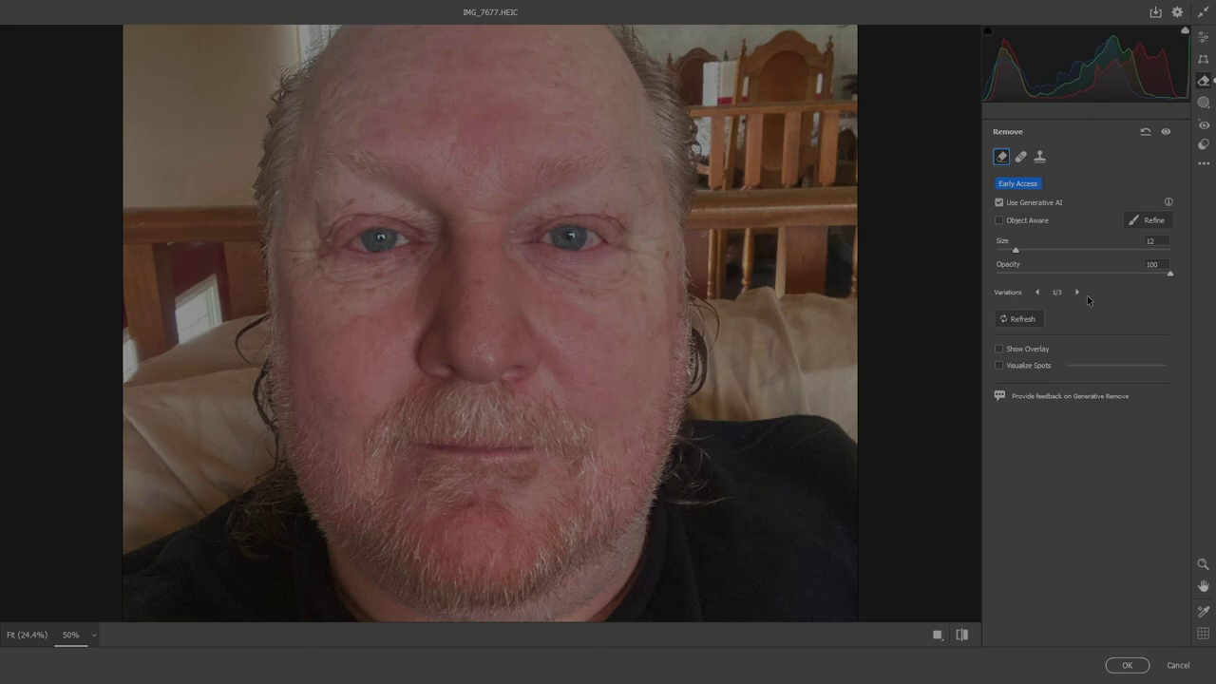
key("ctrl+0")
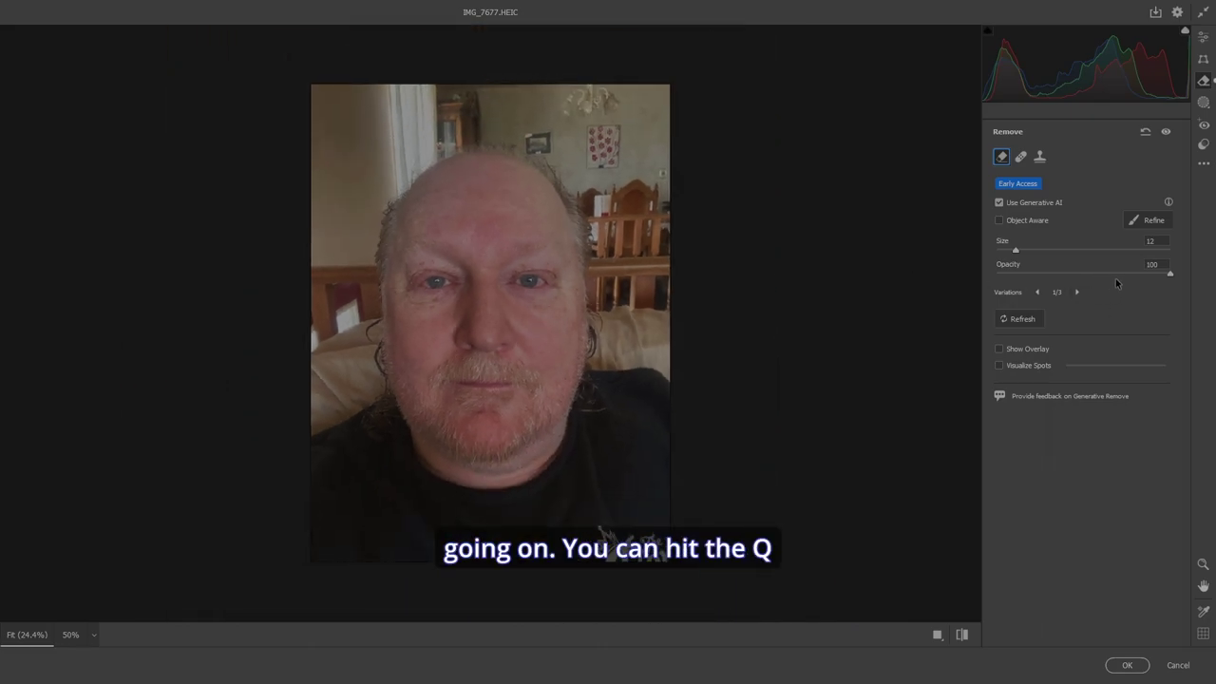
key("q")
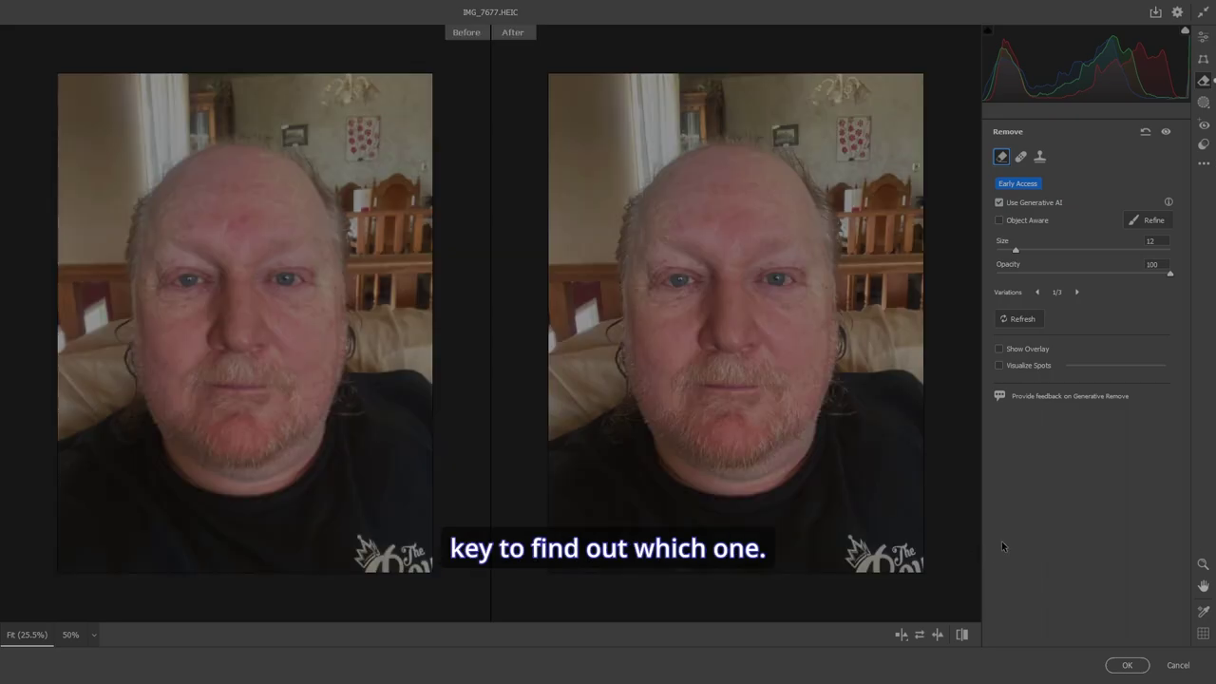
key("q")
key("q")
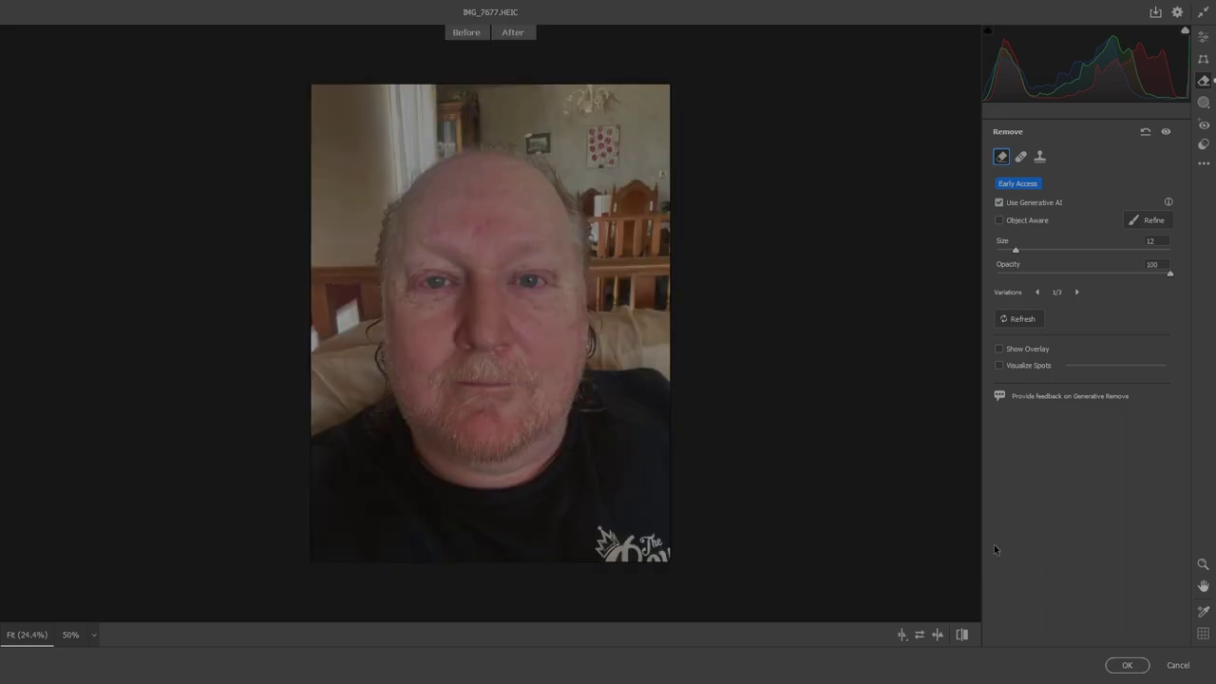
key("q")
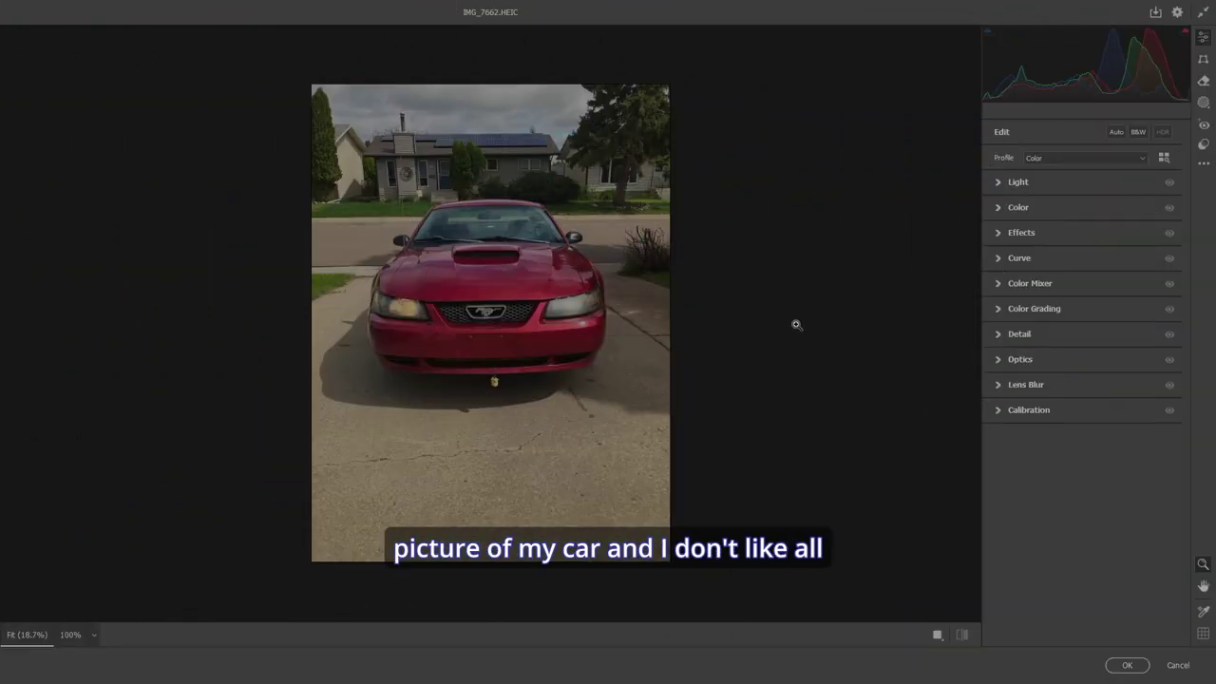
On the car photo, mark the driveway cracks and enable Generative Remove, zoomed to 25%
left_click_drag(315, 462, 518, 449)
left_click_drag(592, 435, 564, 382)
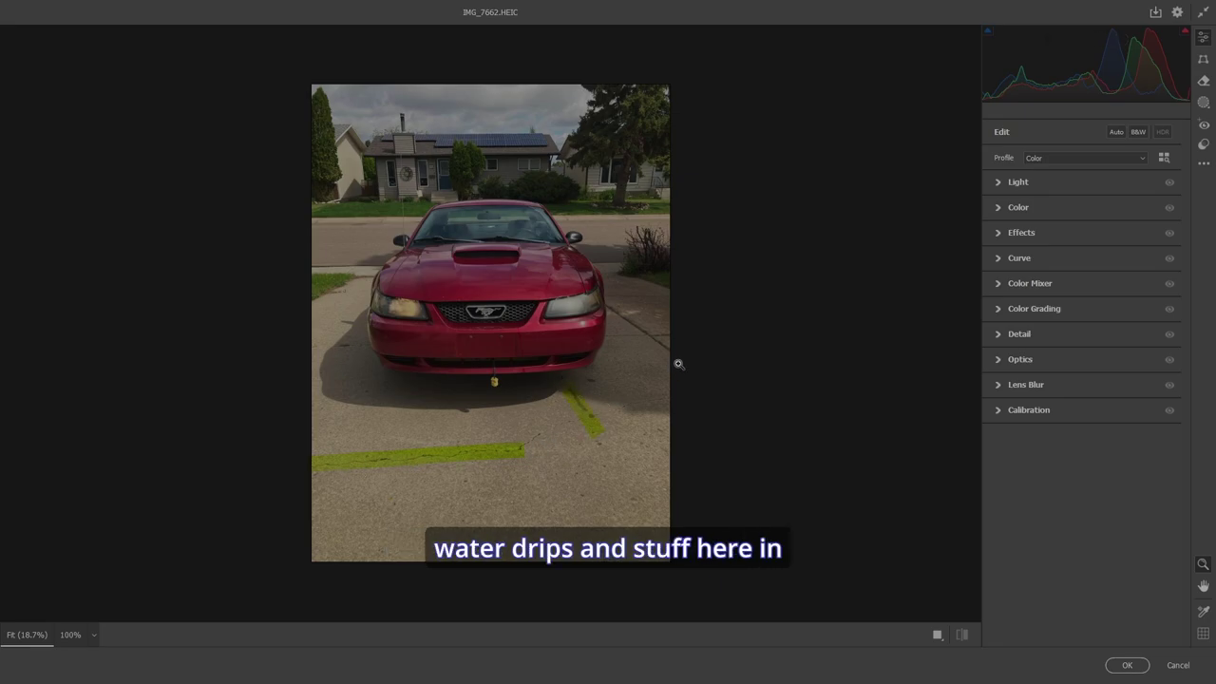
left_click_drag(675, 361, 629, 308)
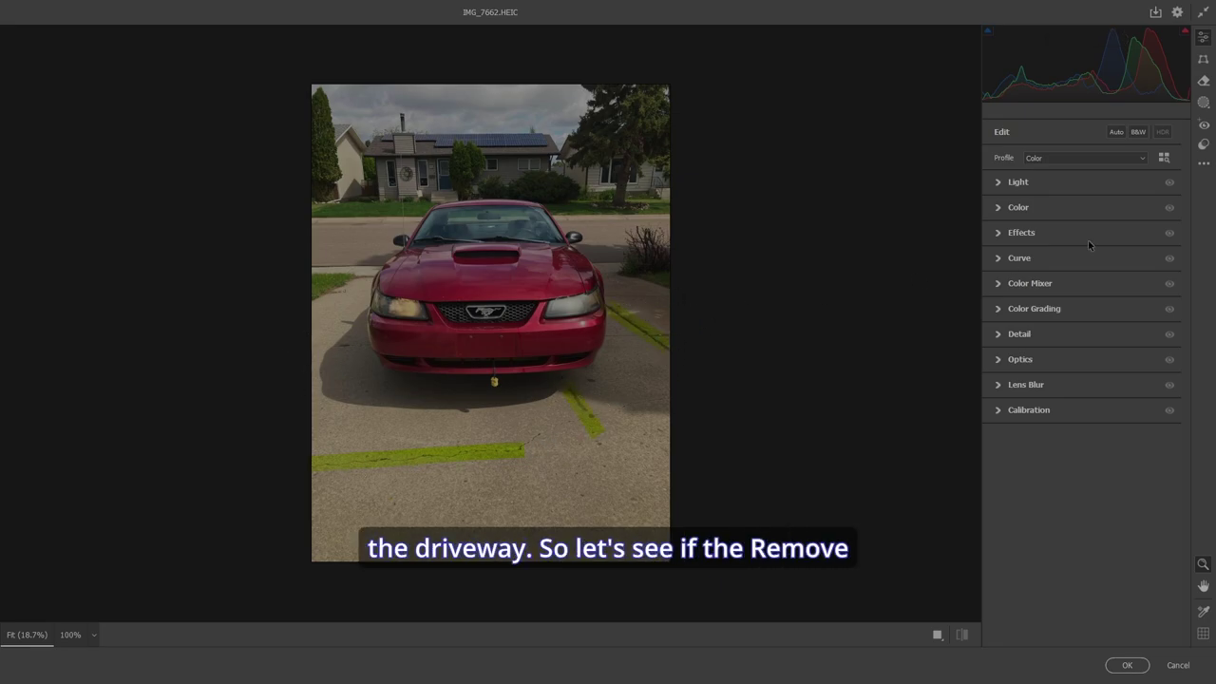
left_click(1202, 81)
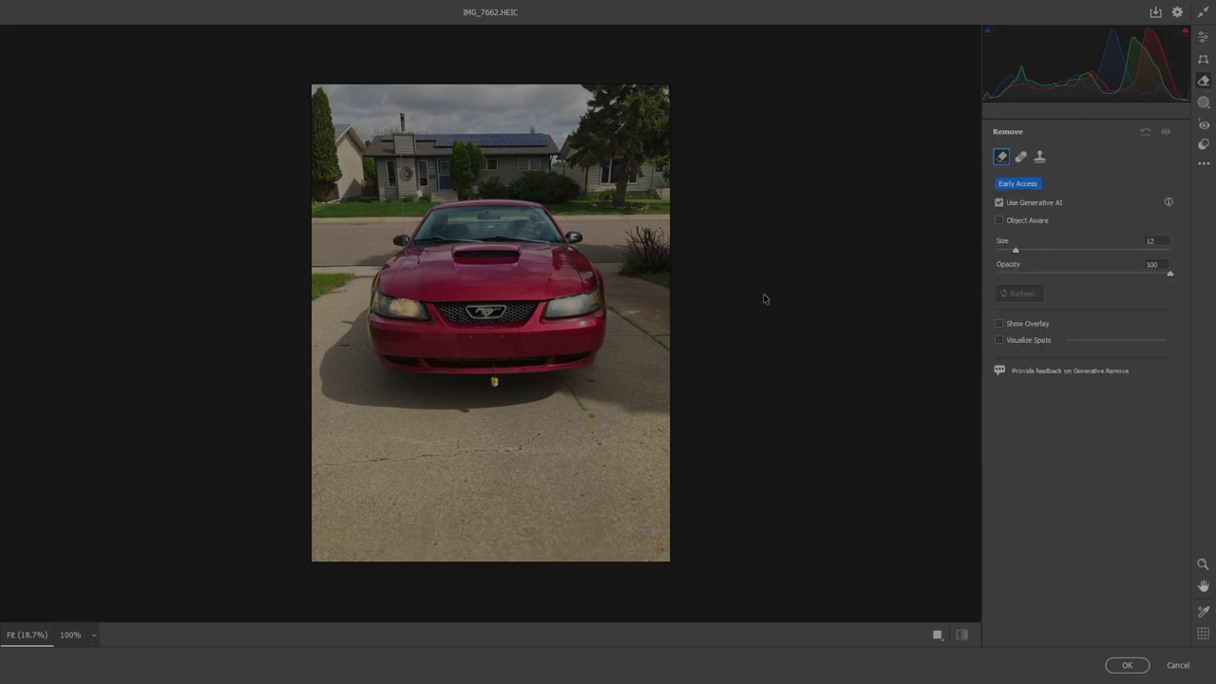
key("ctrl+plus")
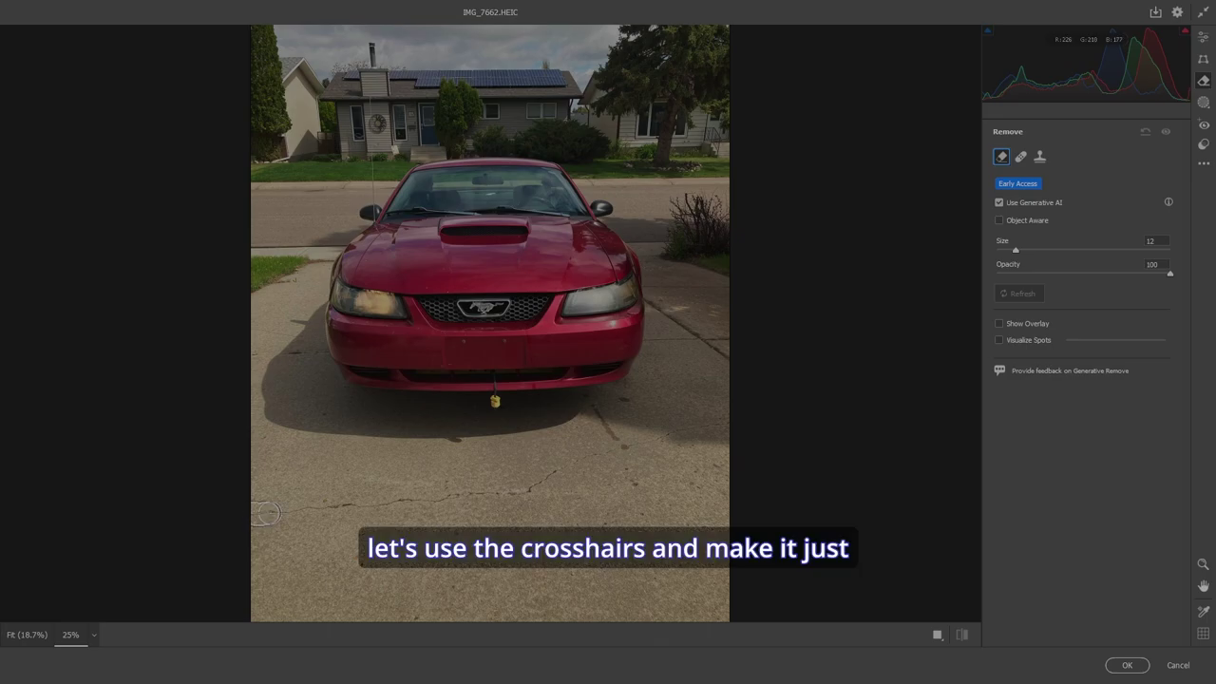
Brush over the driveway cracks near the bumper, left edge and right of the car, then generate the fill
mouse_move(265, 513)
left_mouse_down()
mouse_move(513, 493)
mouse_move(628, 443)
mouse_move(751, 418)
left_mouse_up()
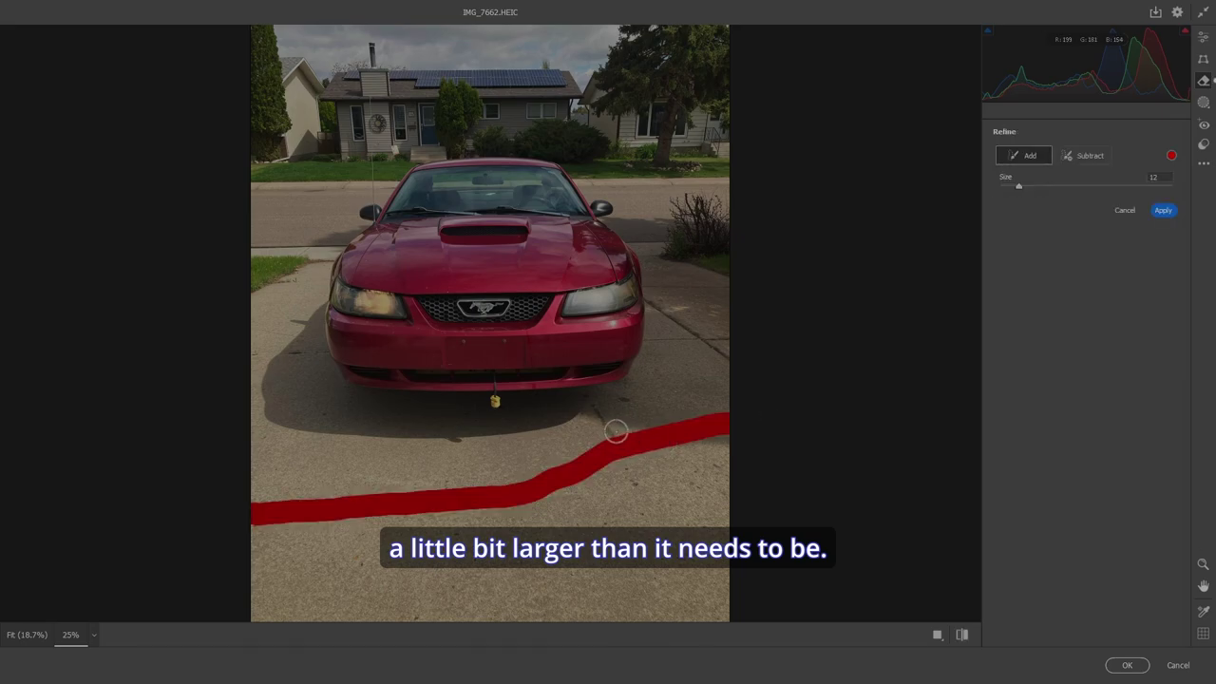
left_click_drag(616, 432, 594, 399)
left_click(625, 403)
left_click_drag(330, 353, 253, 353)
mouse_move(727, 355)
left_mouse_down()
mouse_move(655, 300)
mouse_move(729, 335)
left_mouse_up()
left_click_drag(729, 281, 646, 284)
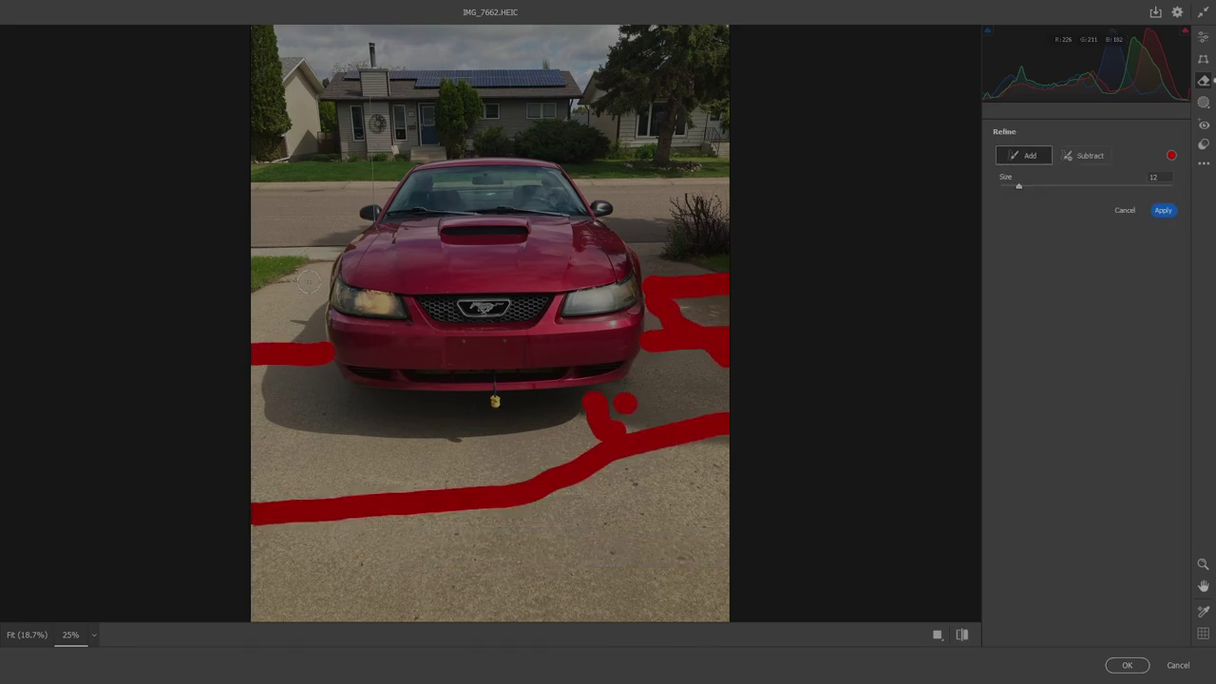
left_click(294, 282)
left_click(1163, 210)
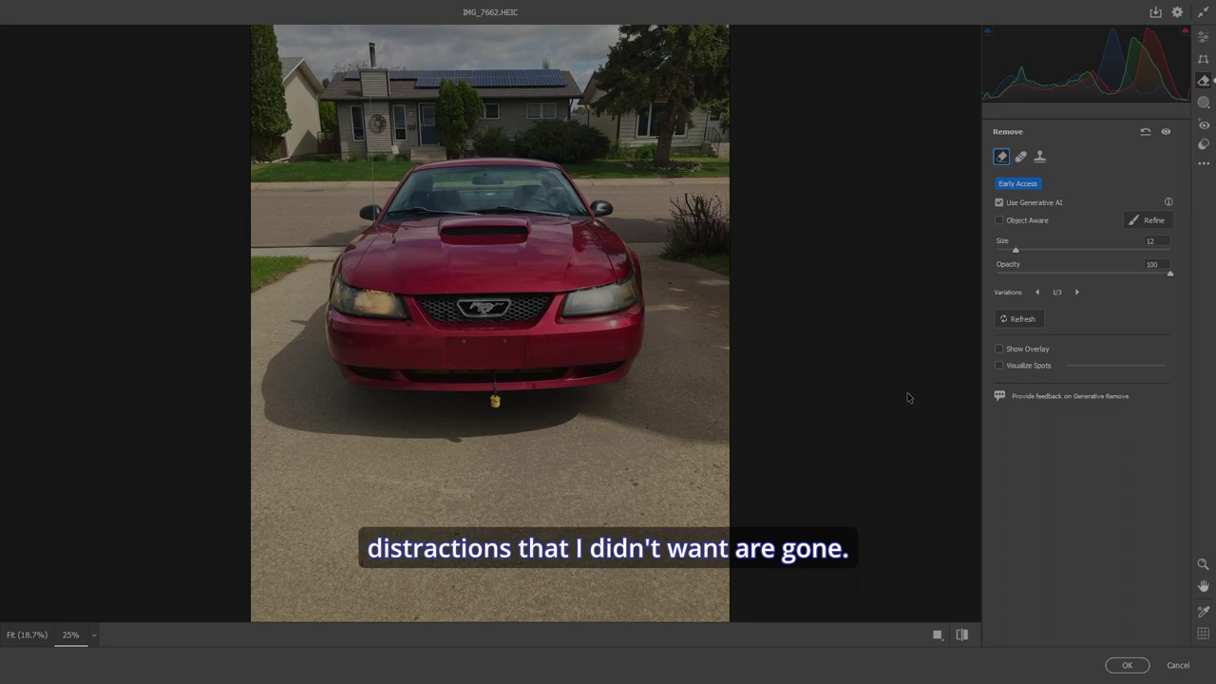
key("ctrl+0")
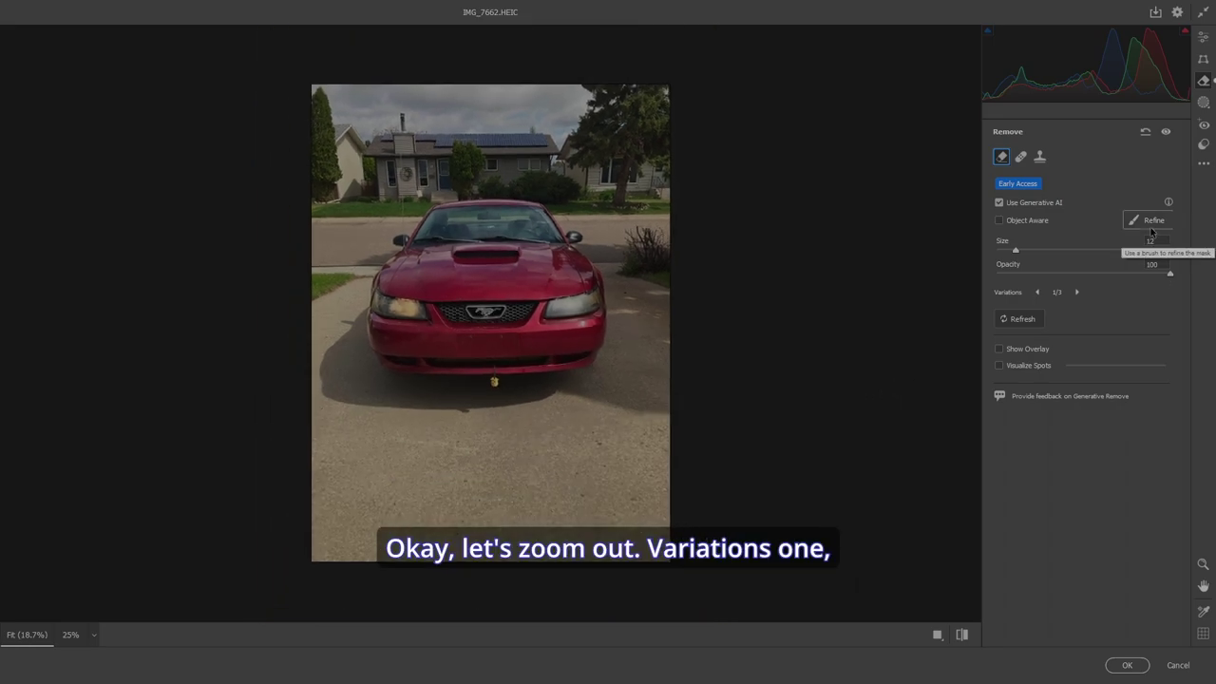
left_click(1079, 295)
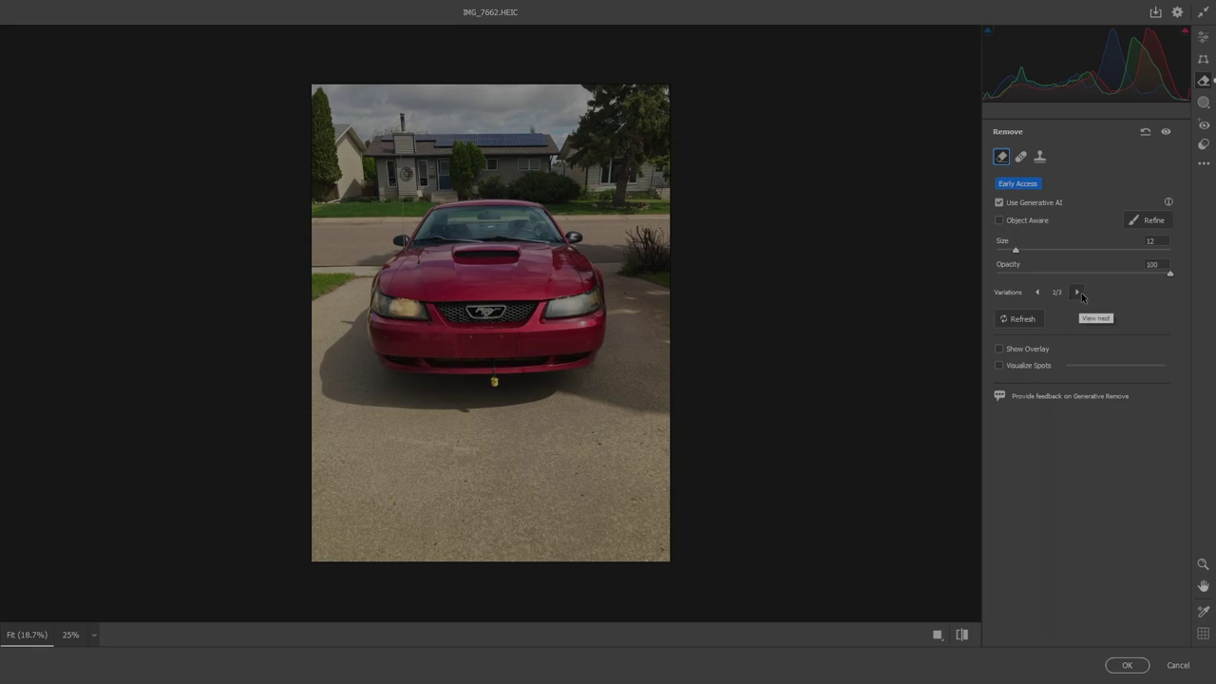
left_click(1079, 294)
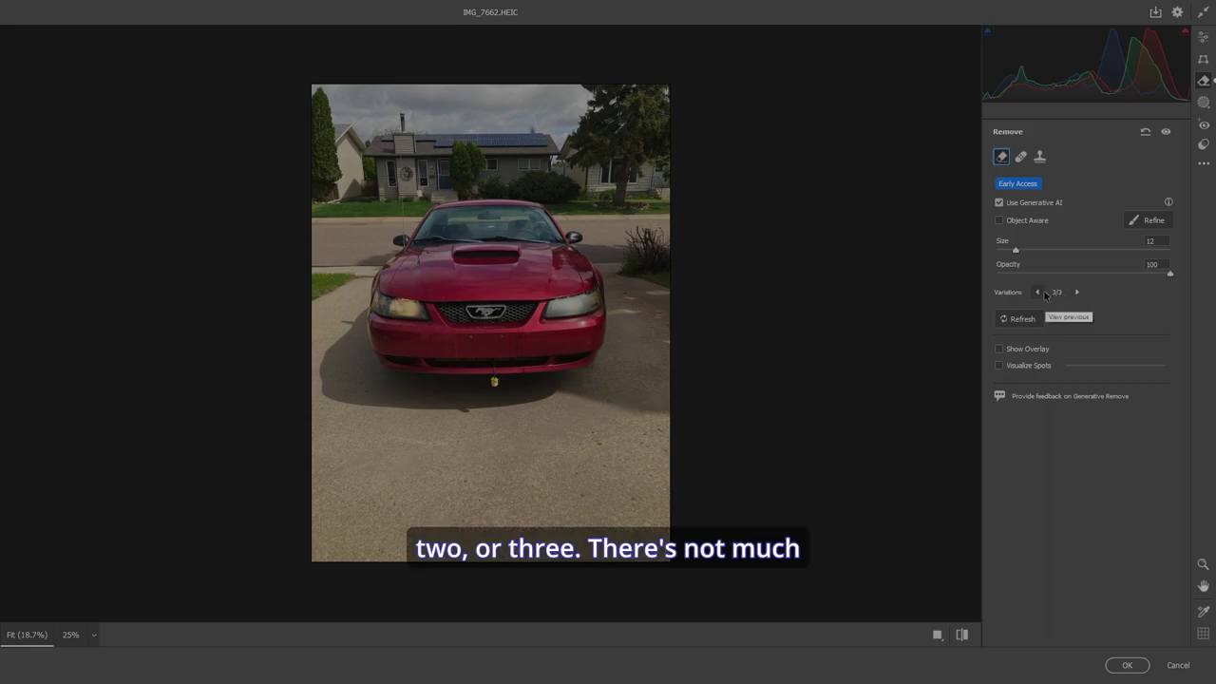
left_click(1077, 292)
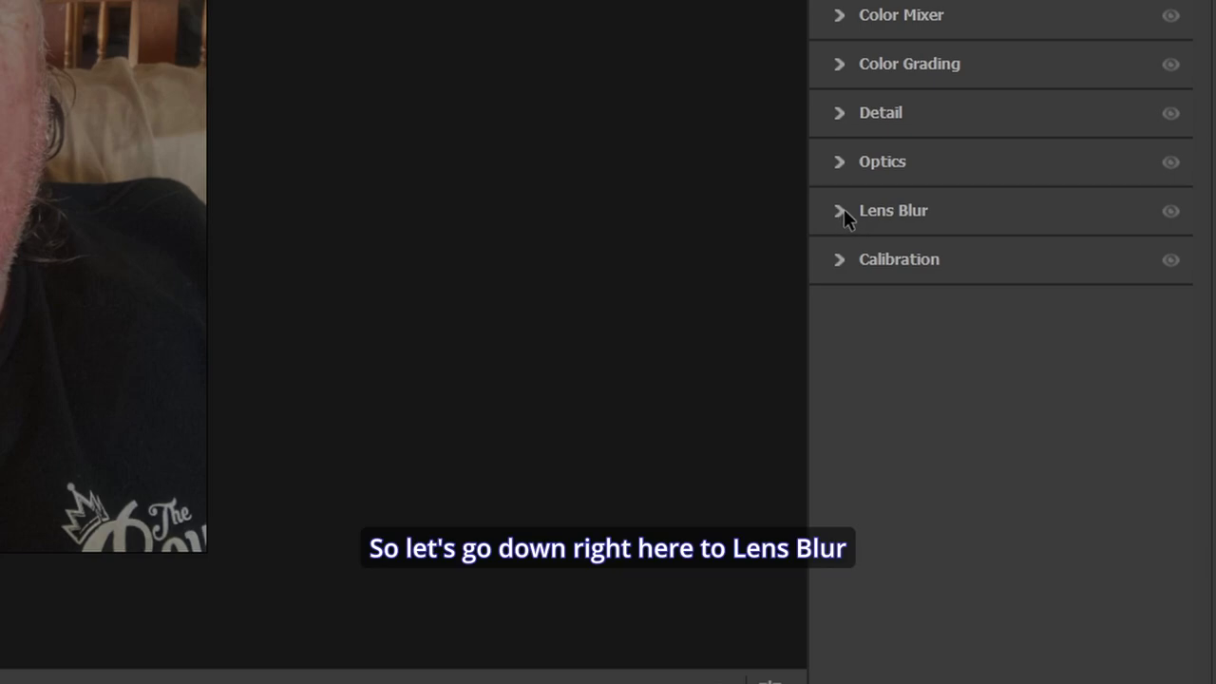
Expand Lens Blur and apply it to the selfie at Blur Amount 50
left_click(841, 210)
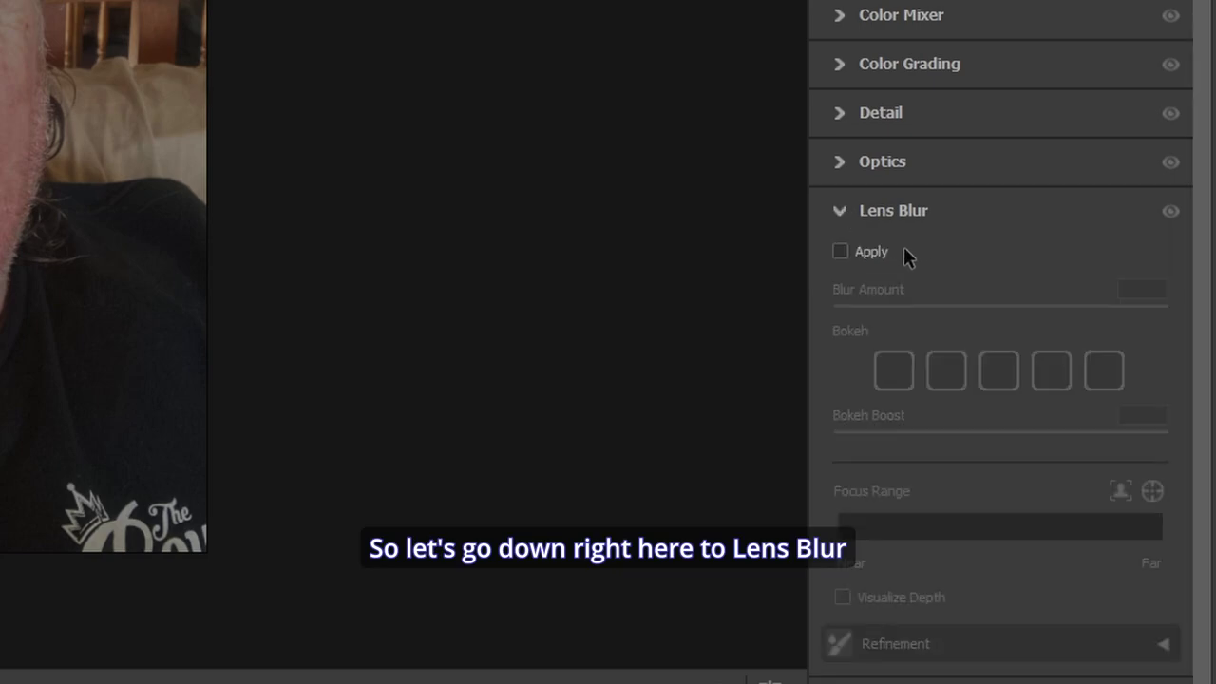
left_click(840, 252)
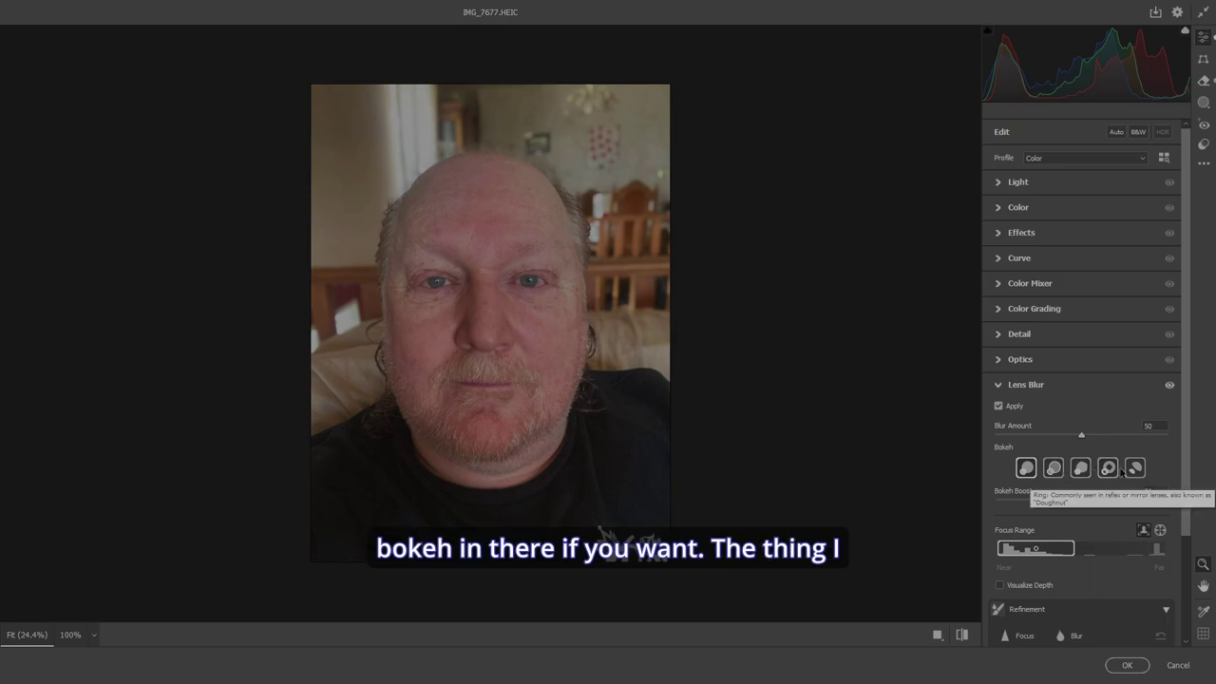
Toggle Visualize Depth on and off for the selfie, then pick the Focus refinement brush
scroll(1188, 477, "down", 3)
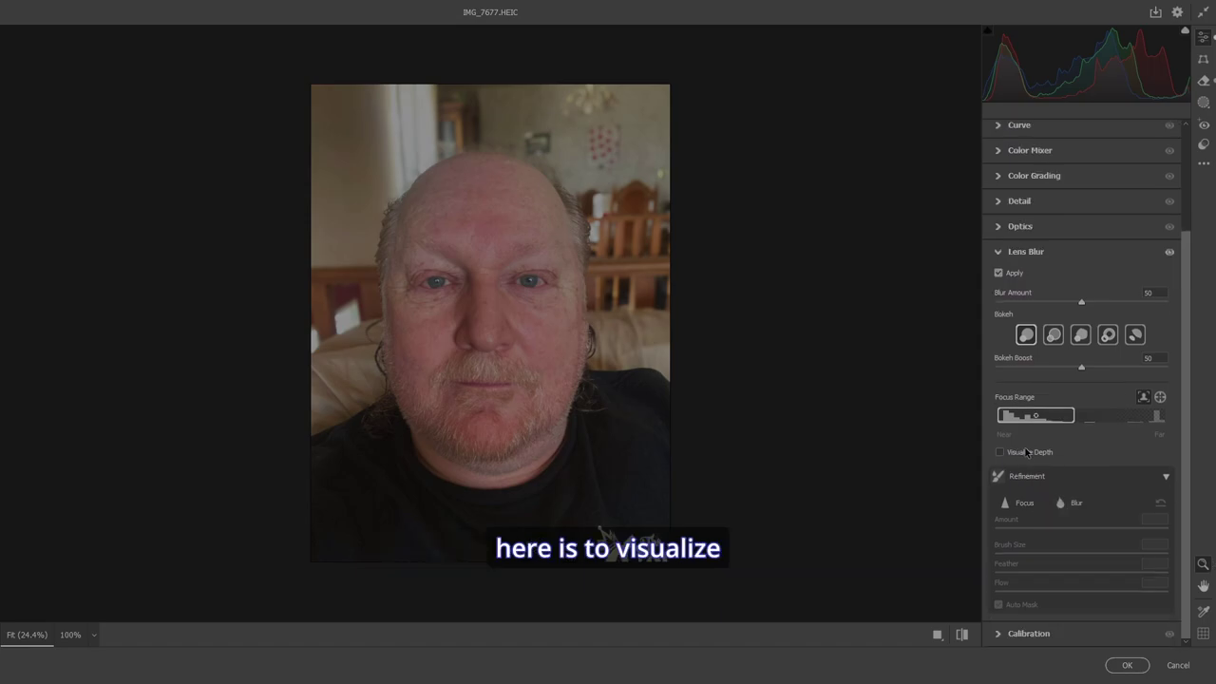
left_click(999, 454)
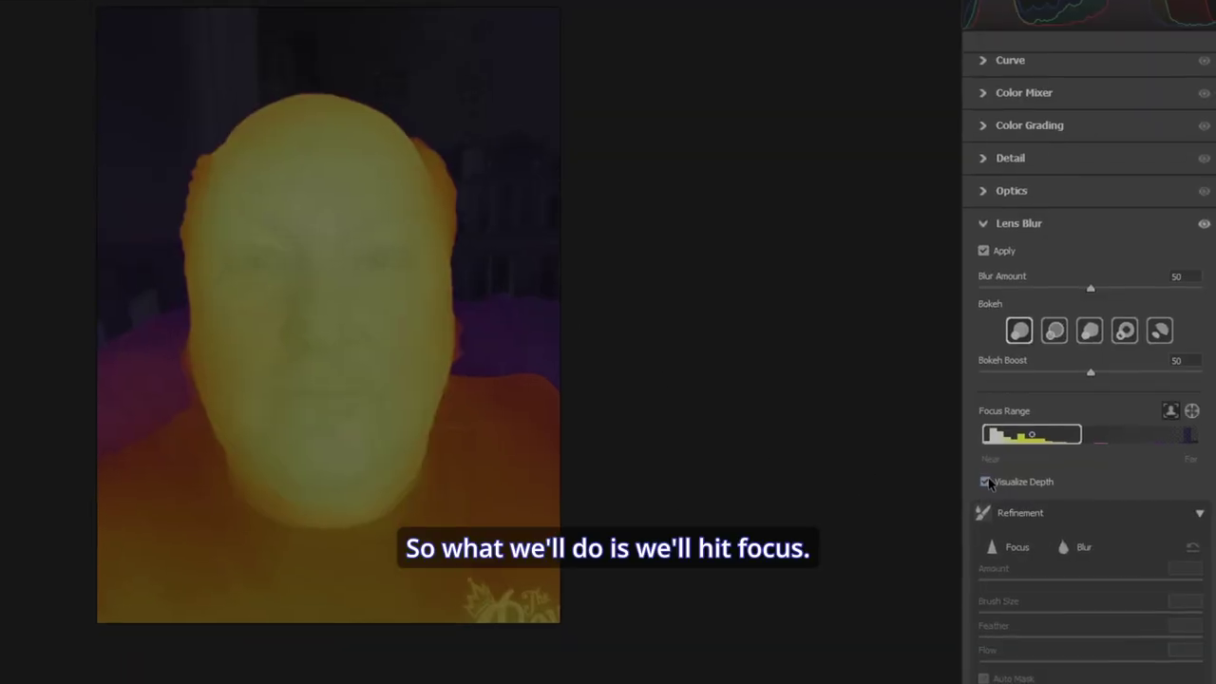
left_click(999, 452)
left_click(858, 442)
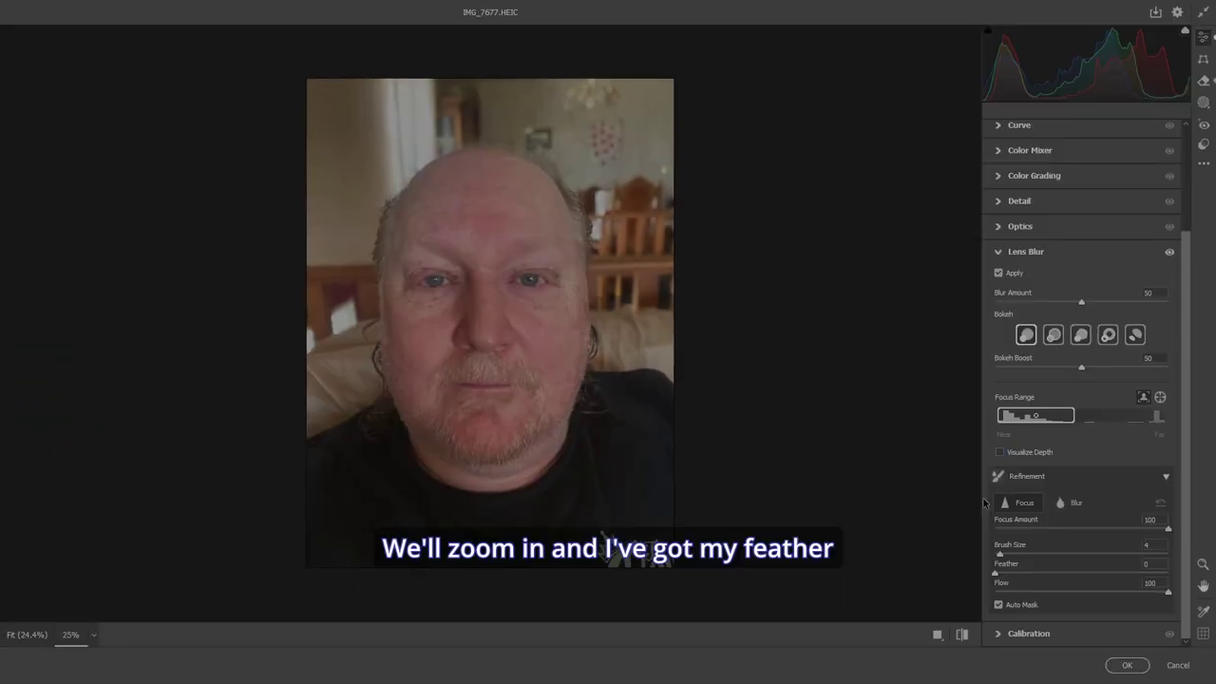
Paint focus back into the hair strands along the selfie's hairline, then fit the photo to view
scroll(532, 420, "up", 5)
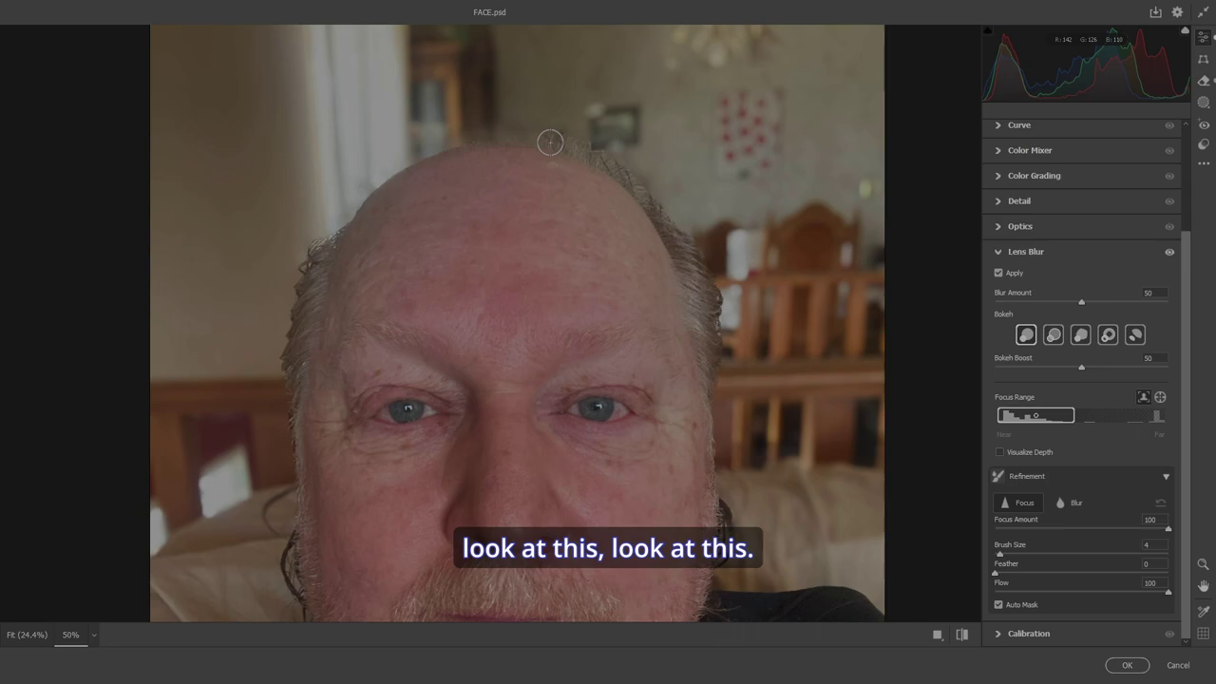
mouse_move(471, 137)
left_mouse_down()
mouse_move(371, 183)
mouse_move(320, 246)
mouse_move(358, 205)
left_mouse_up()
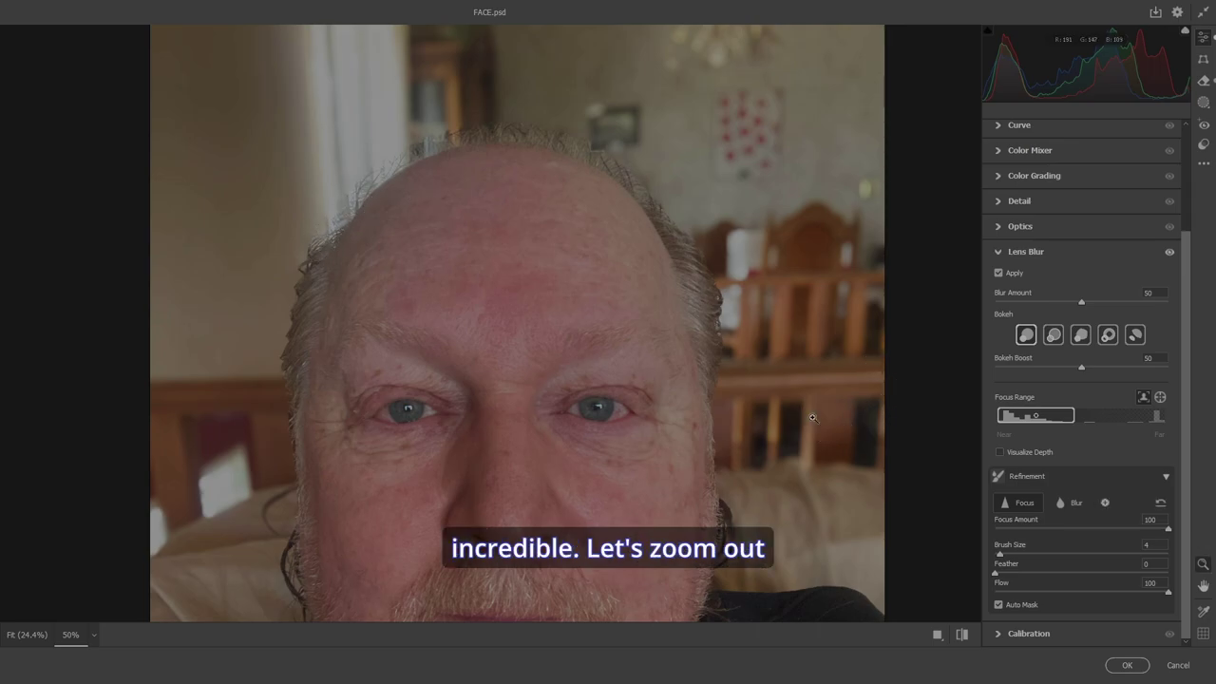
key("ctrl+0")
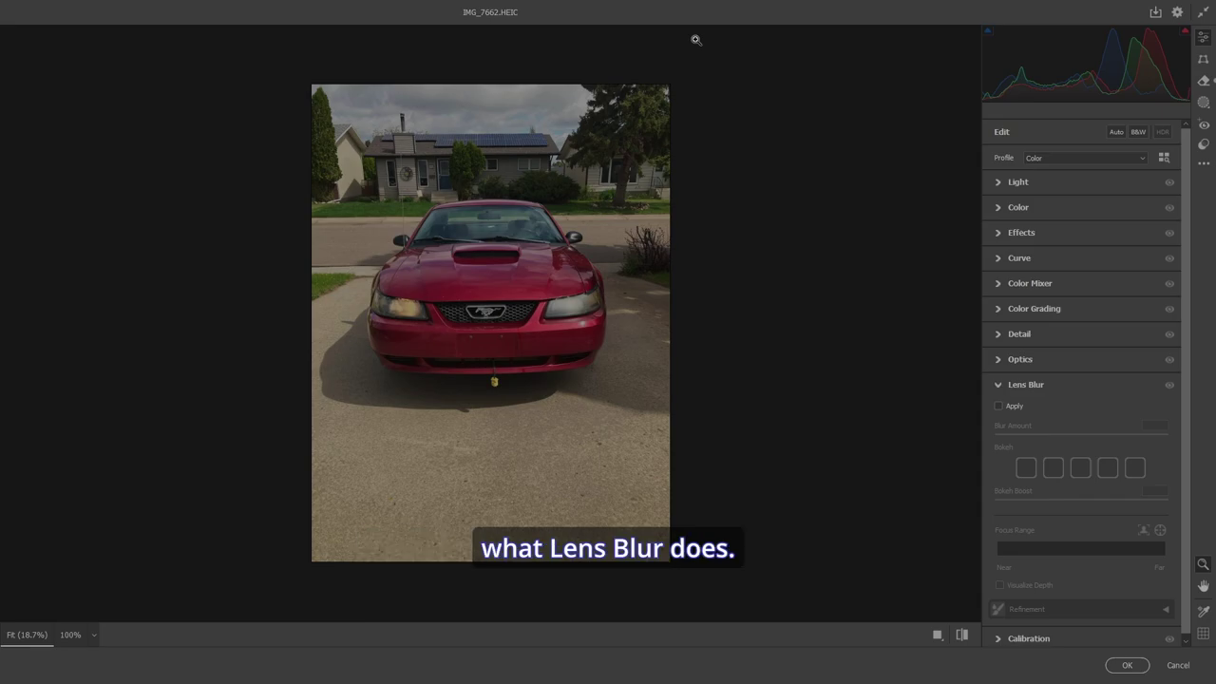
Turn on Lens Blur for the car photo, giving Blur Amount 75 and Bokeh Boost 100
left_click(998, 405)
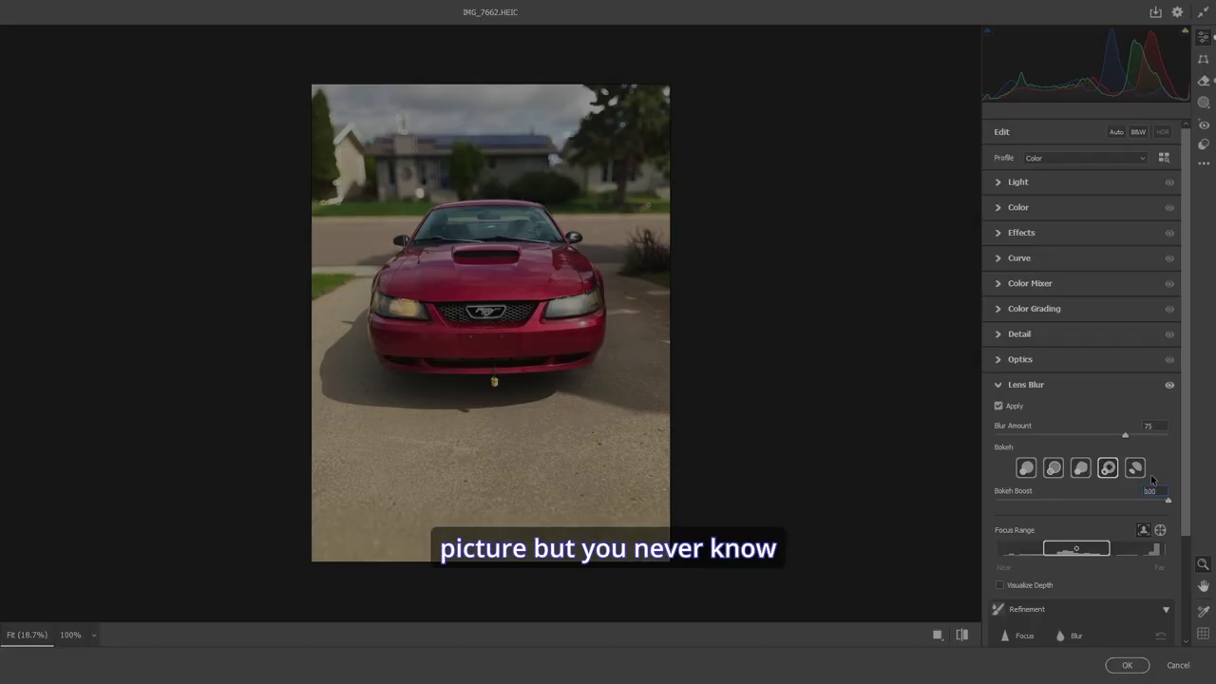
Switch the car photo's bokeh to the fifth shape, Cat Eye, and reset Bokeh Boost to 50
left_click(1135, 467)
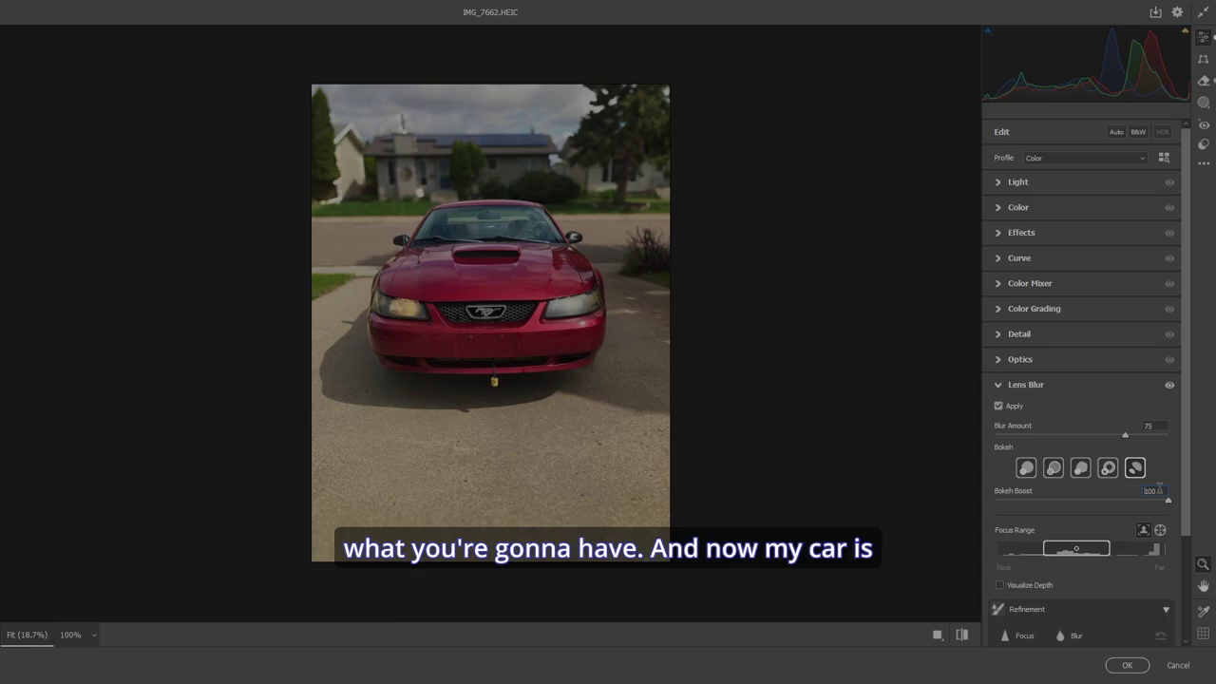
double_click(1140, 423)
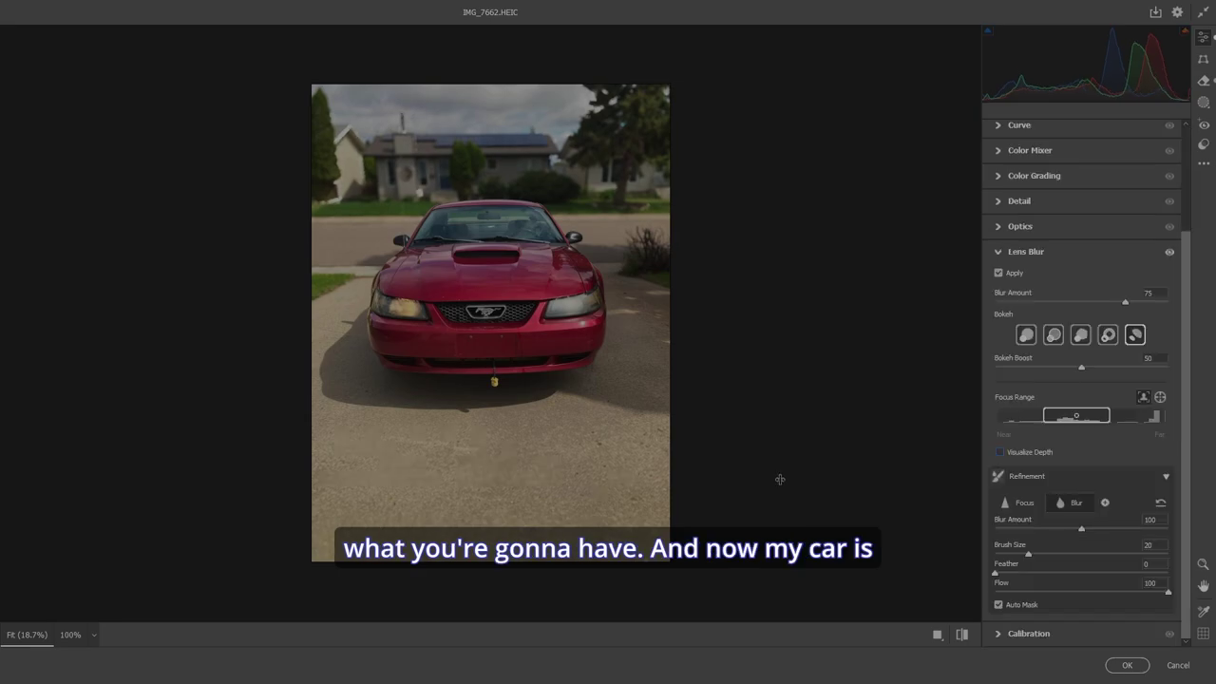